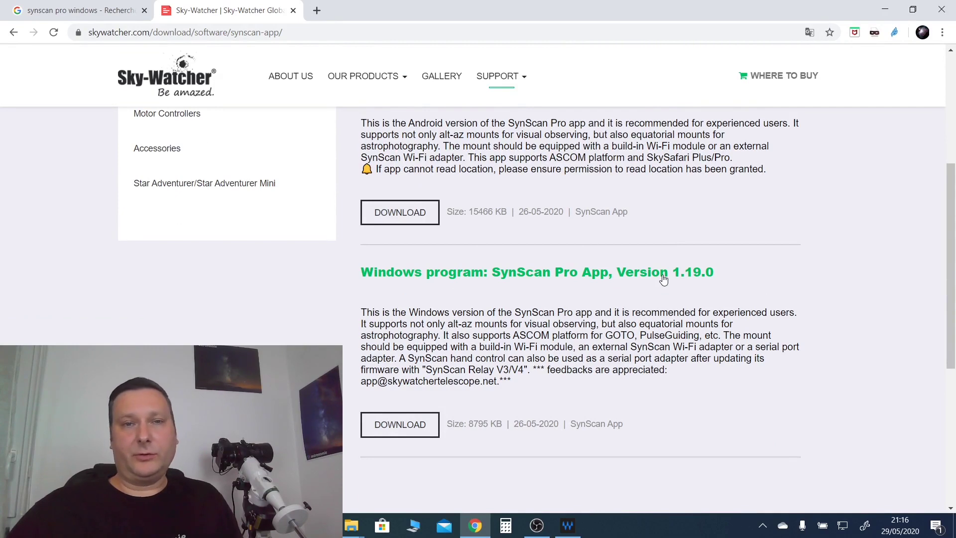
- Download the Windows SynScan Pro App version 1.19.0 and switch to the SynScanPro_Windows_1173 folder in File Explorer
click(388, 429)
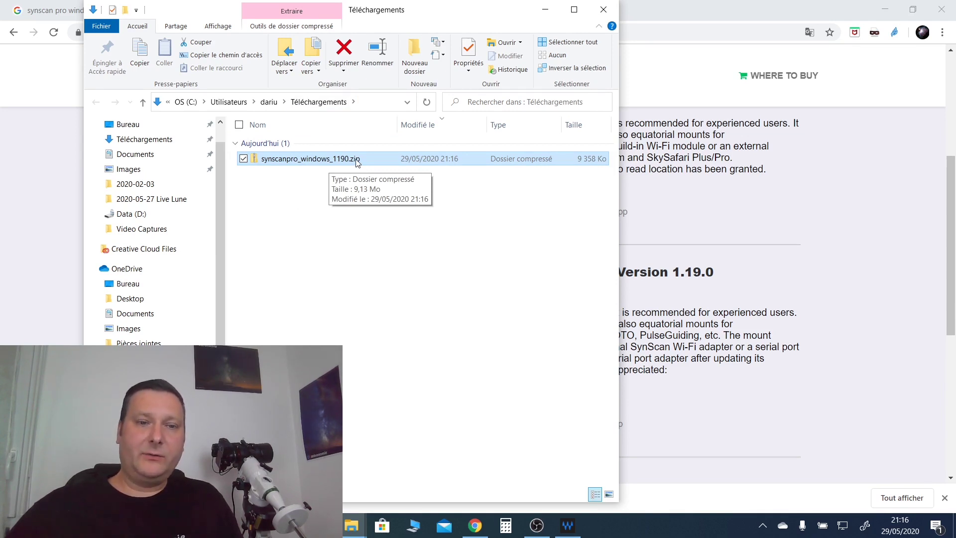
click(352, 525)
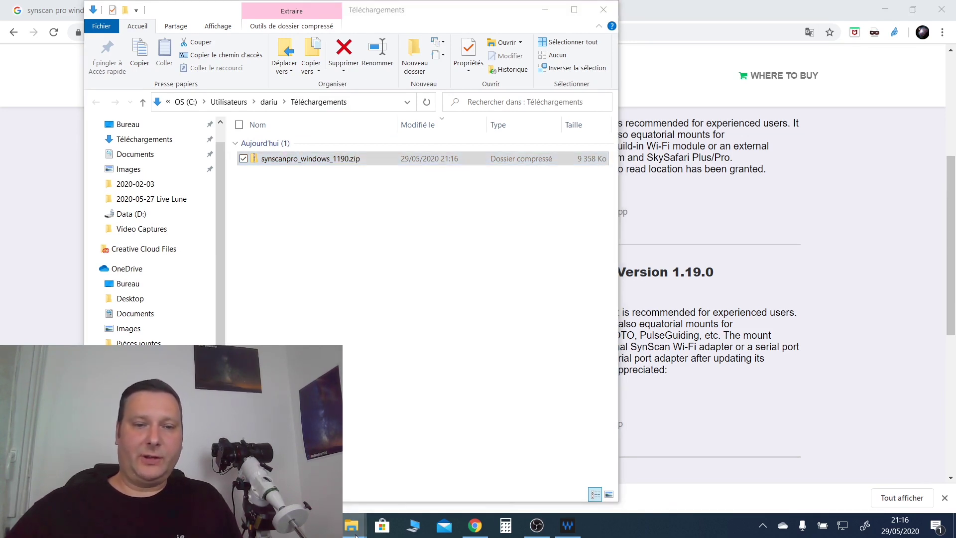
mouse_move(379, 473)
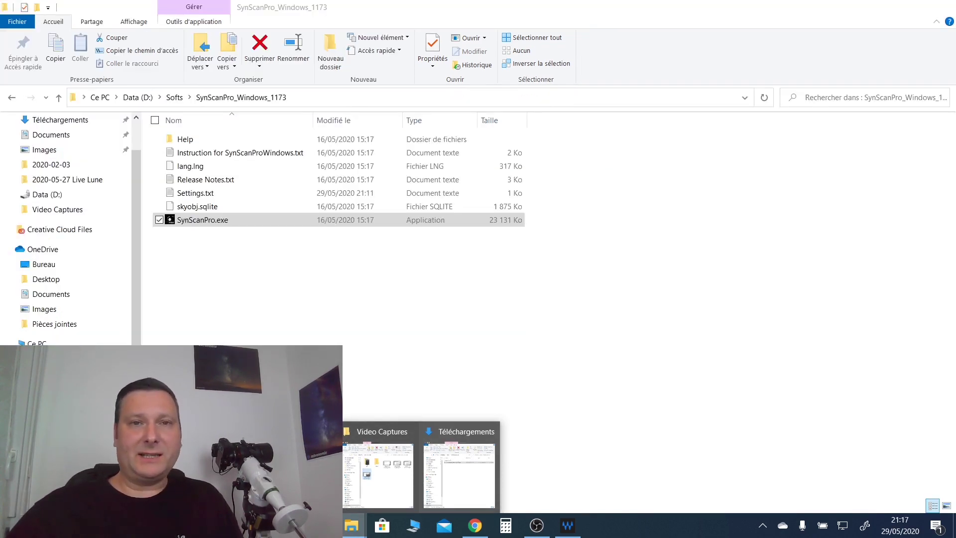
click(378, 473)
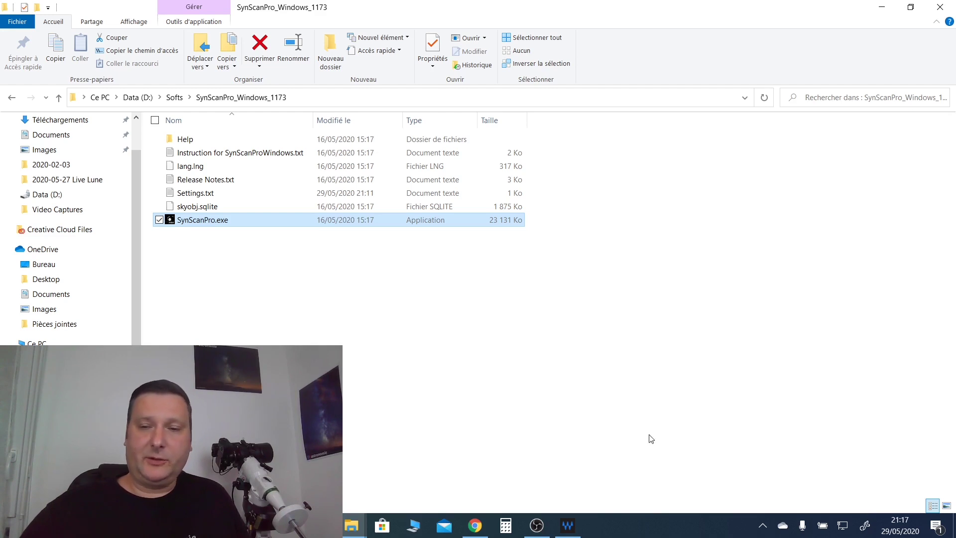
- Connect the computer to the open SynScan_WiFi_0f2a wireless network with automatic connection enabled
click(842, 525)
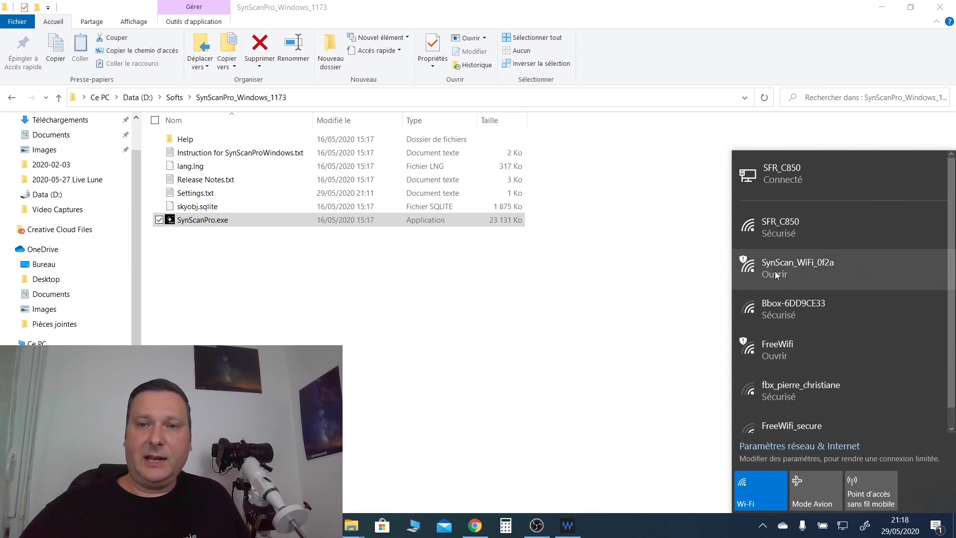
click(774, 273)
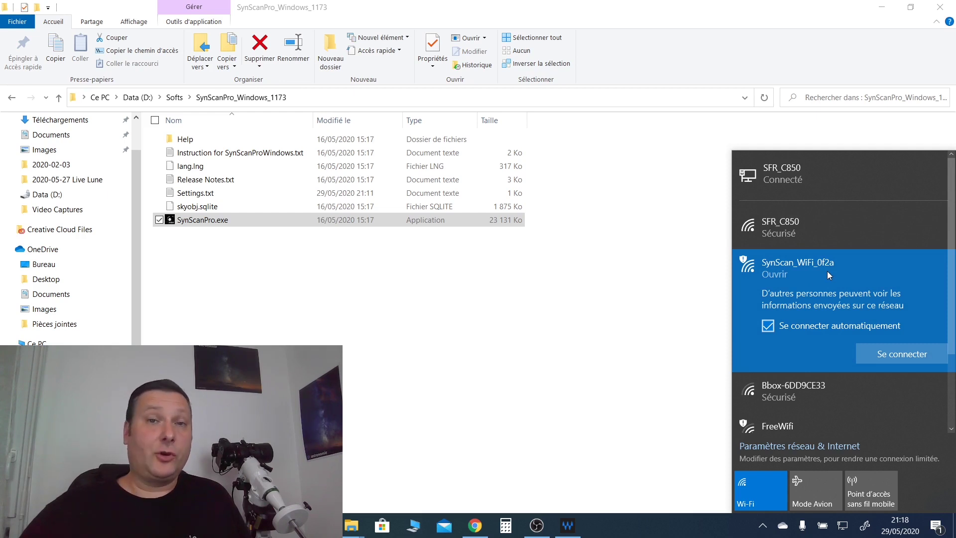
click(884, 354)
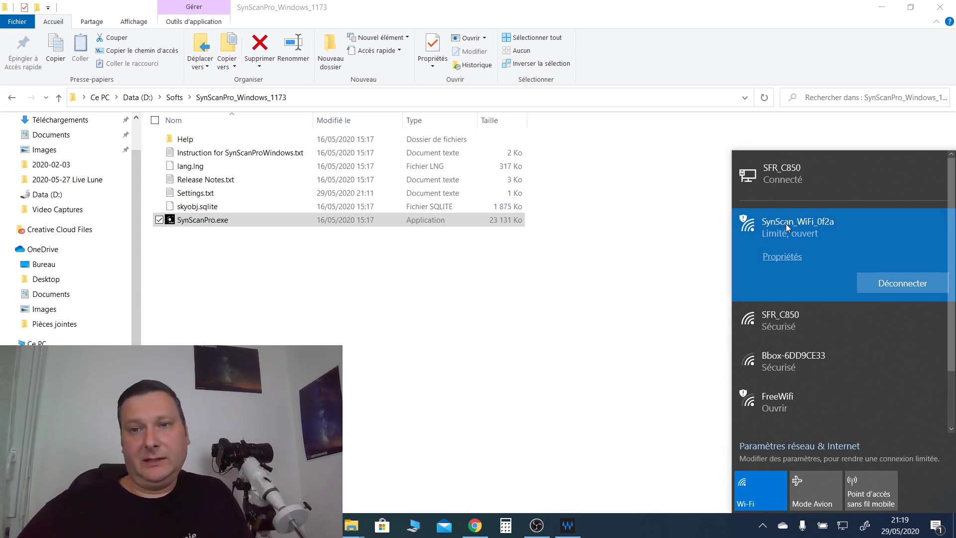
click(762, 526)
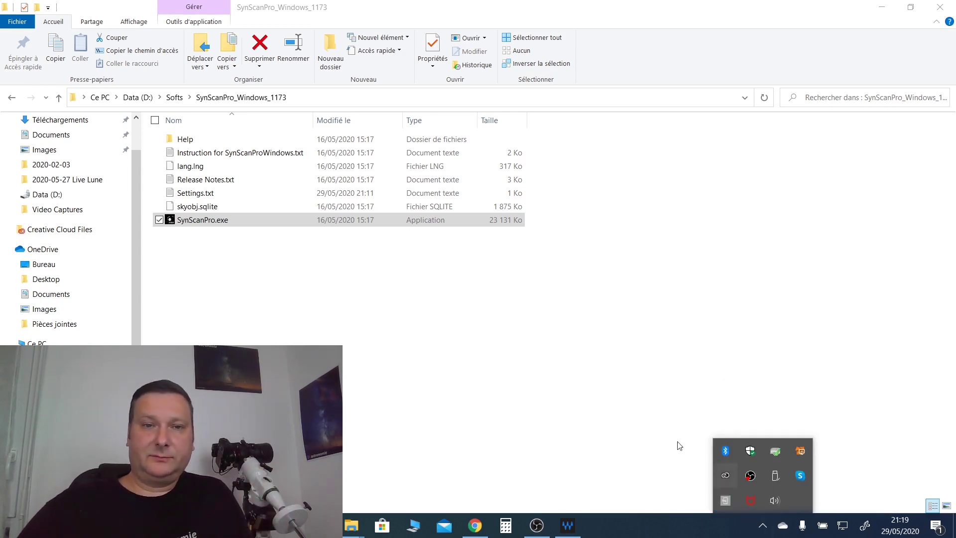
- Launch SynScanPro.exe and connect it to the mount, acknowledging the solar filter notice
double_click(220, 222)
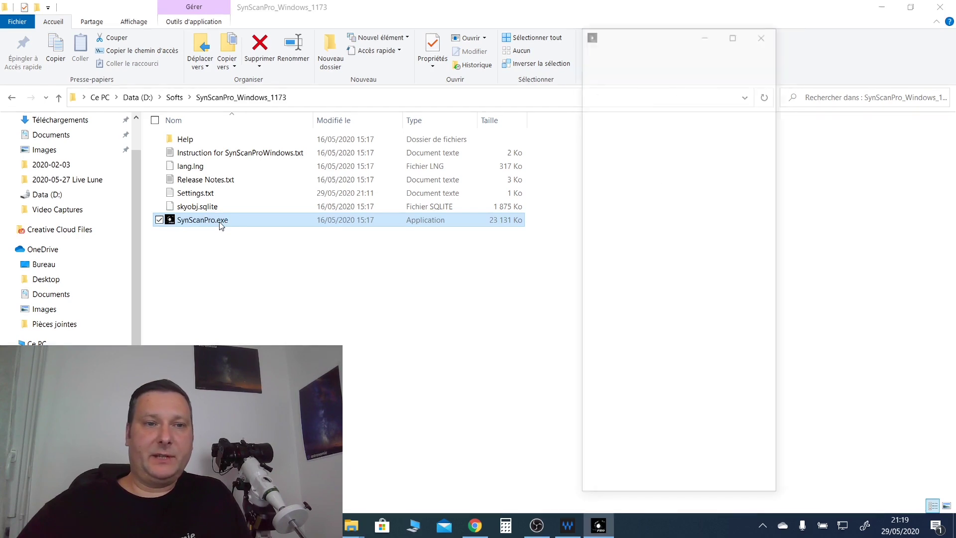
drag(621, 42, 796, 21)
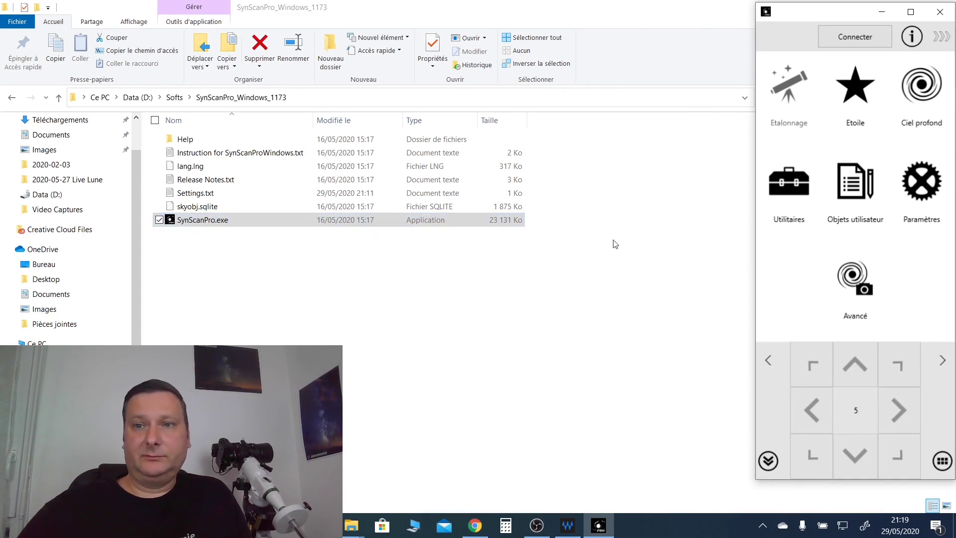
click(847, 37)
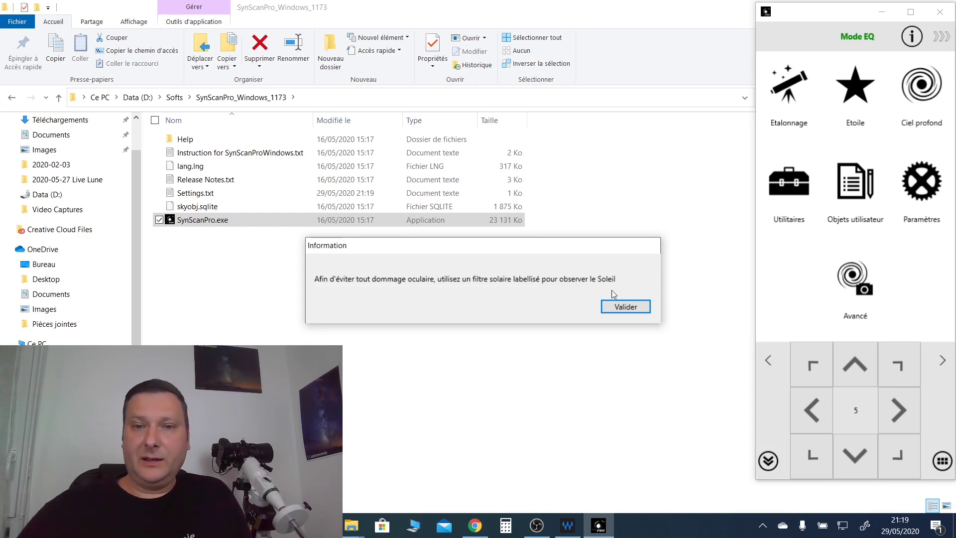
click(619, 308)
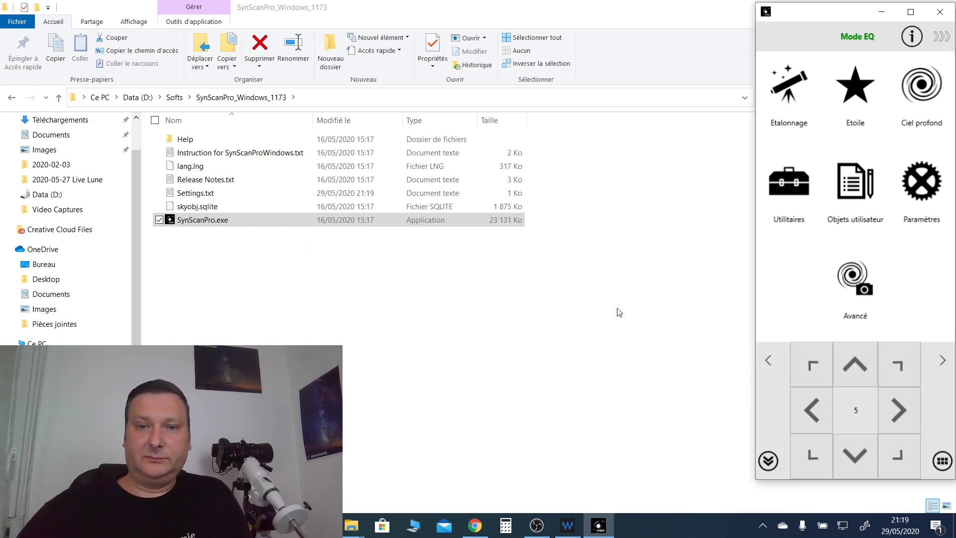
- Try using the GPS sensor for the observing site in the settings, switch it off again and return to the main menu
click(920, 198)
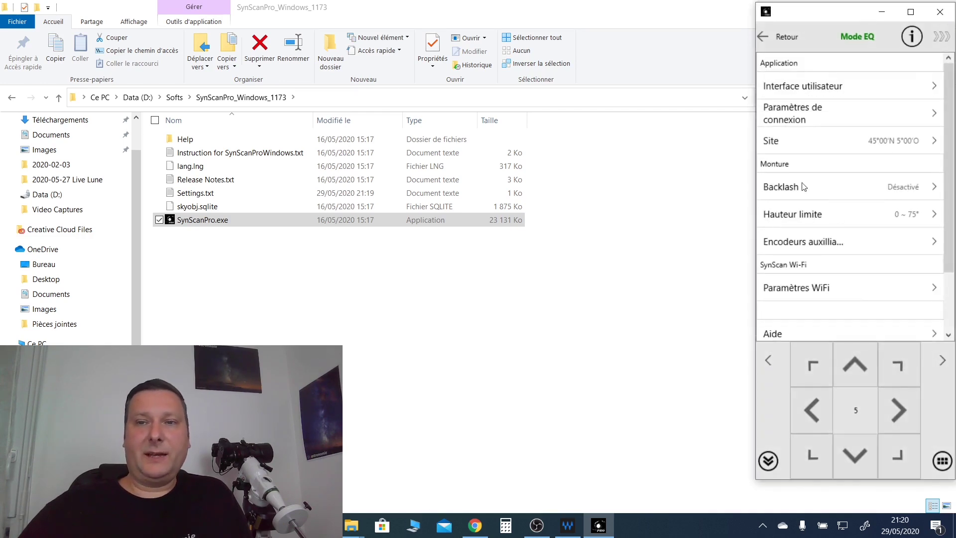
click(806, 144)
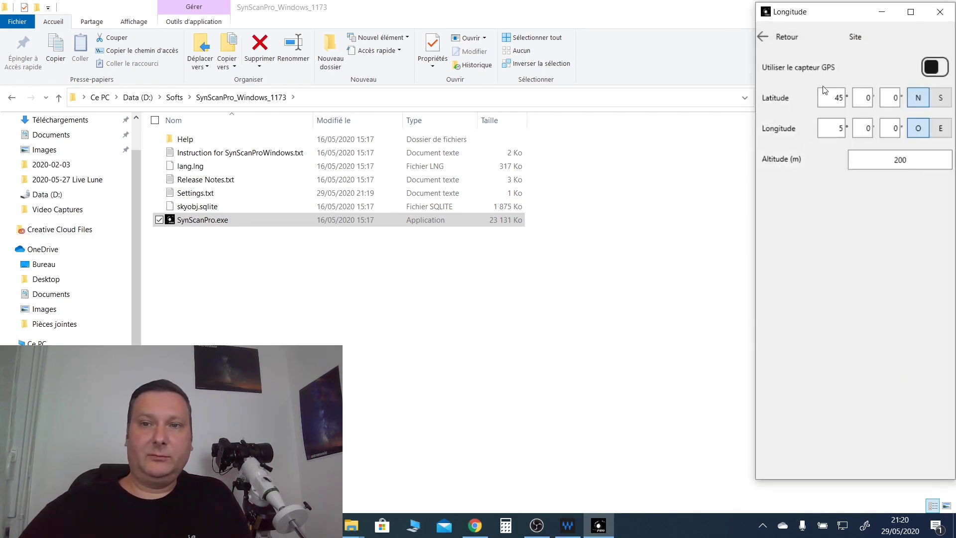
click(932, 69)
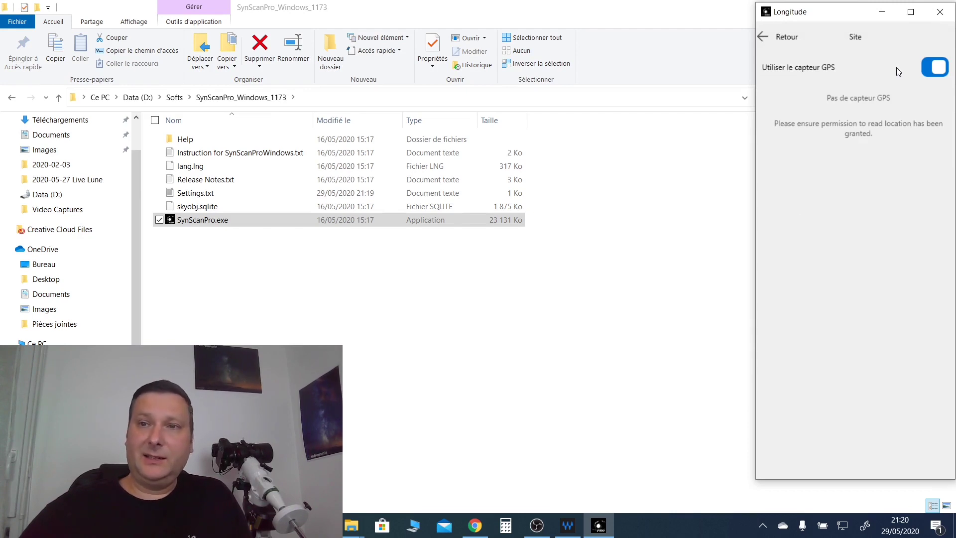
click(935, 67)
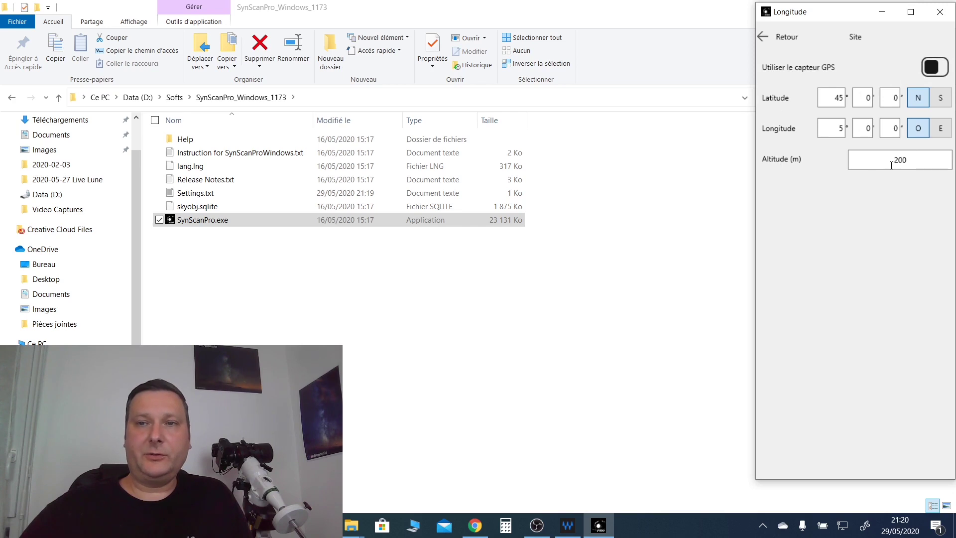
click(765, 37)
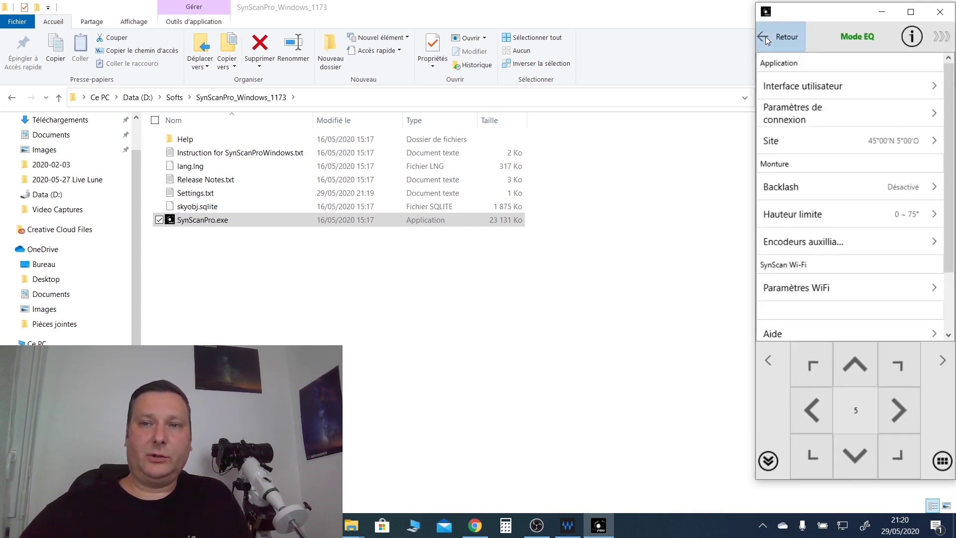
click(766, 37)
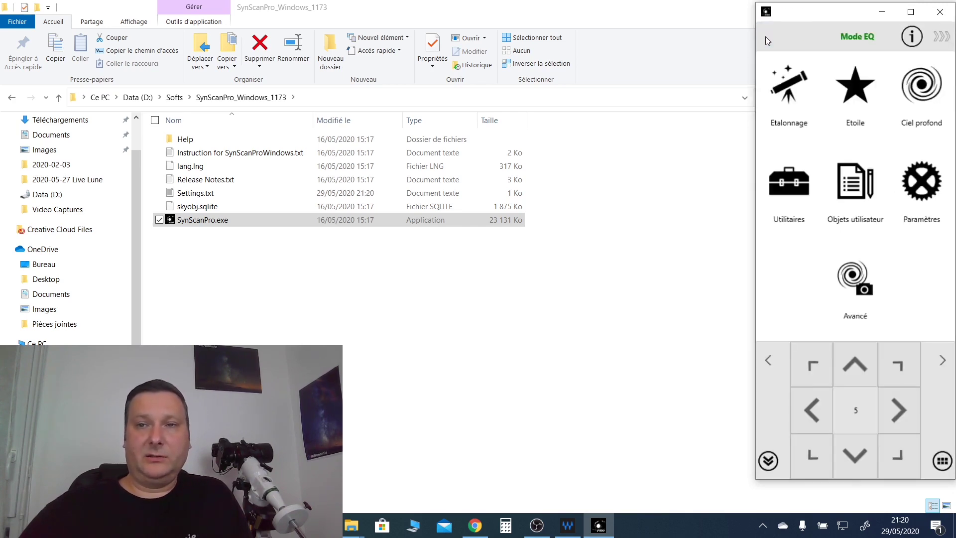
- Disconnect the mount from SynScan Pro and reconnect it, acknowledging the solar filter notice
click(856, 39)
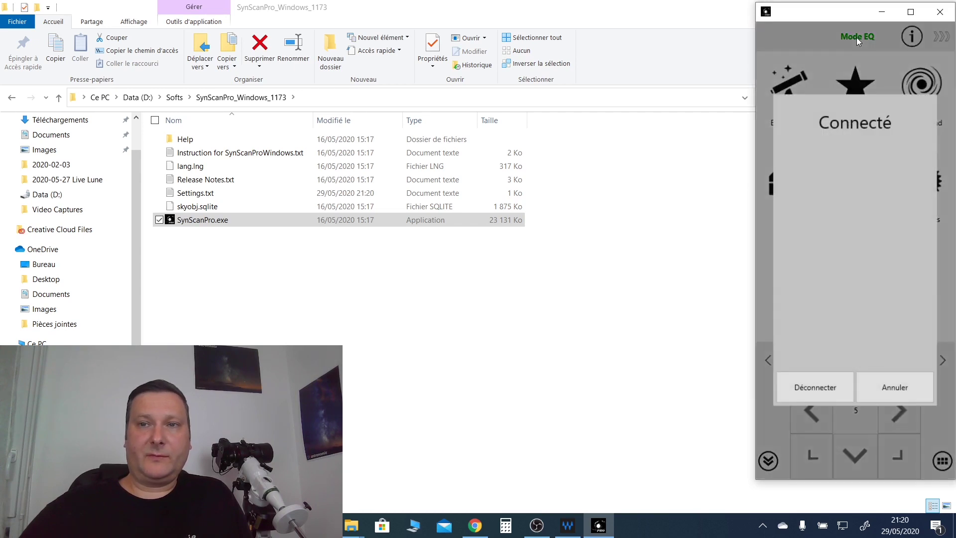
click(834, 387)
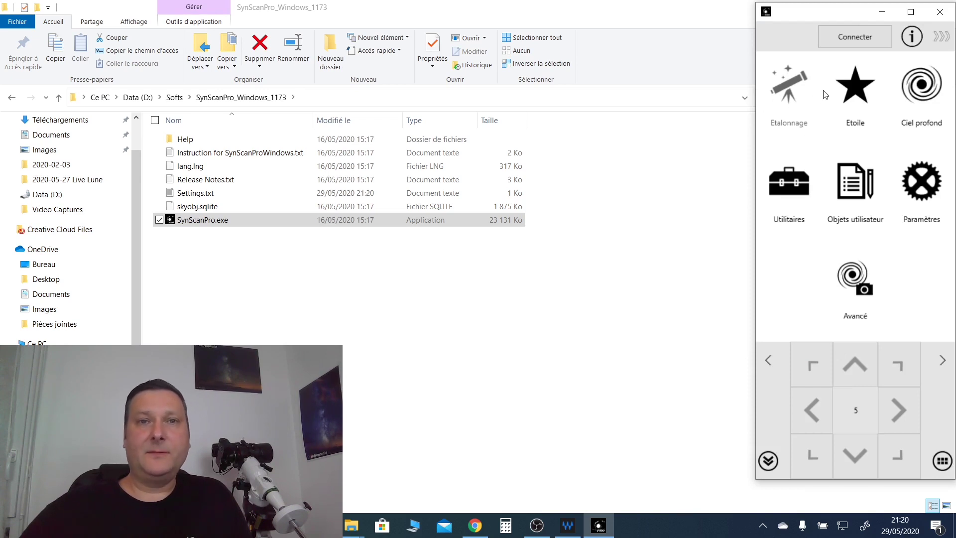
click(846, 40)
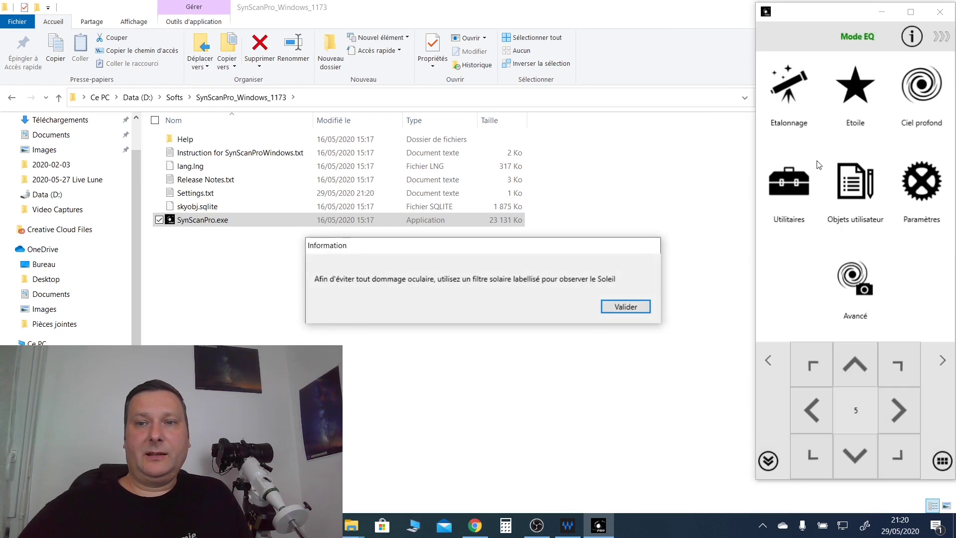
click(626, 306)
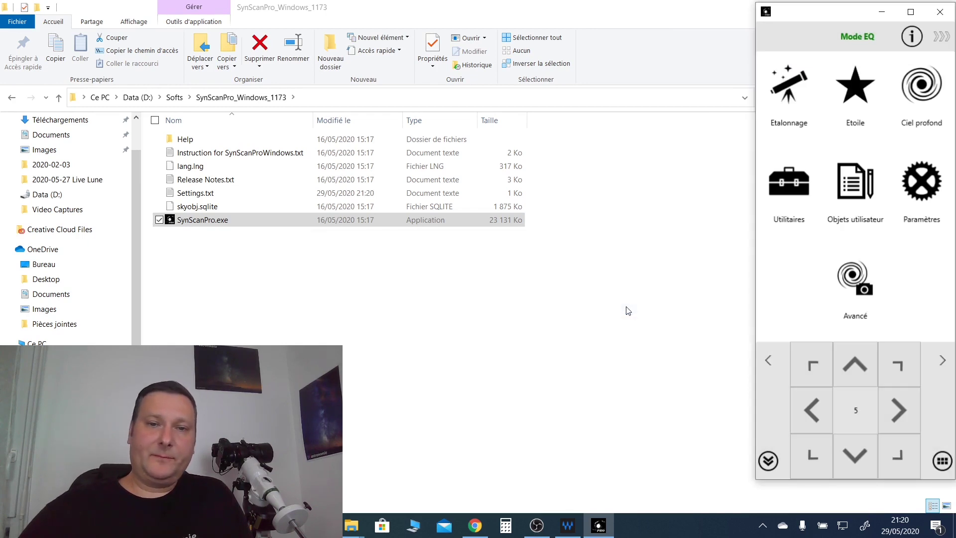
- Raise the mount's slewing speed to 9 and choose the one-star alignment (Etalonnage sur 1 étoile)
click(942, 362)
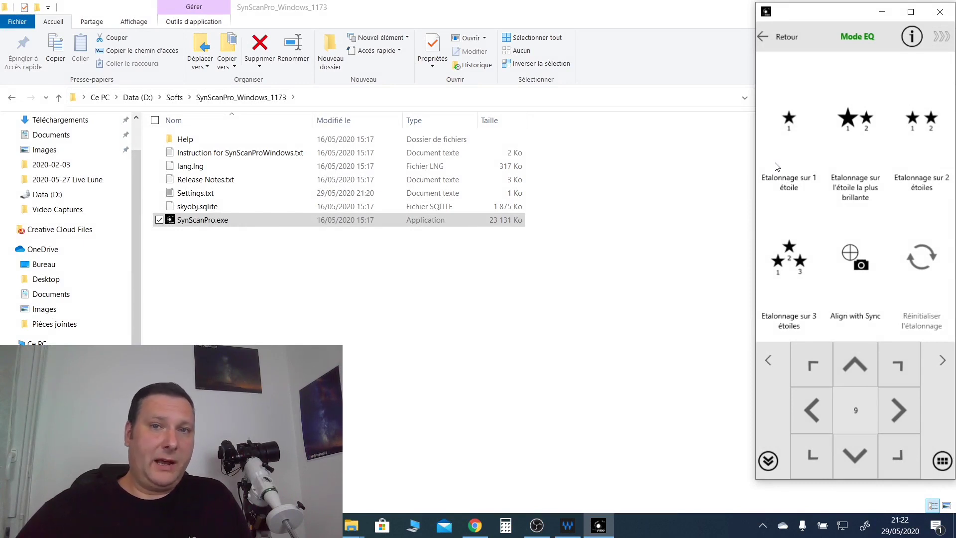
click(789, 122)
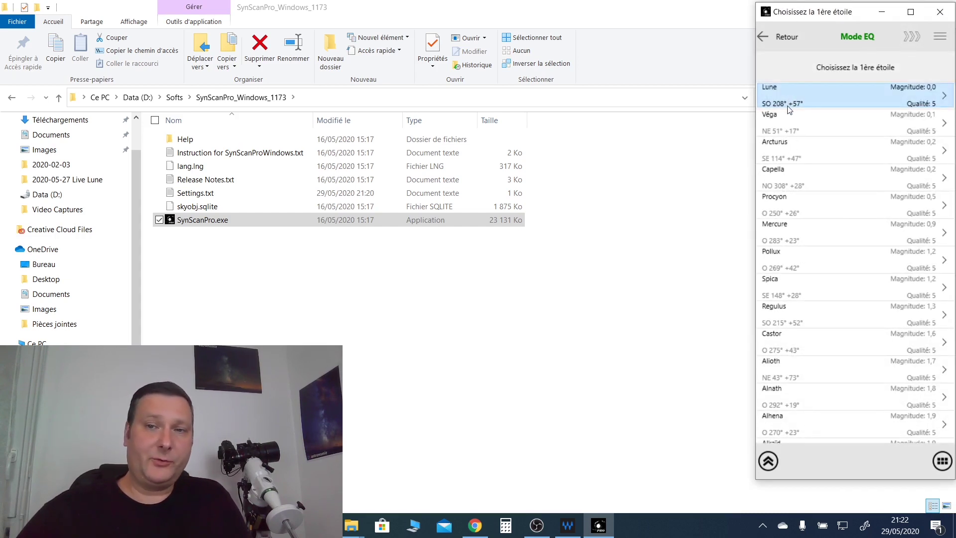
click(777, 92)
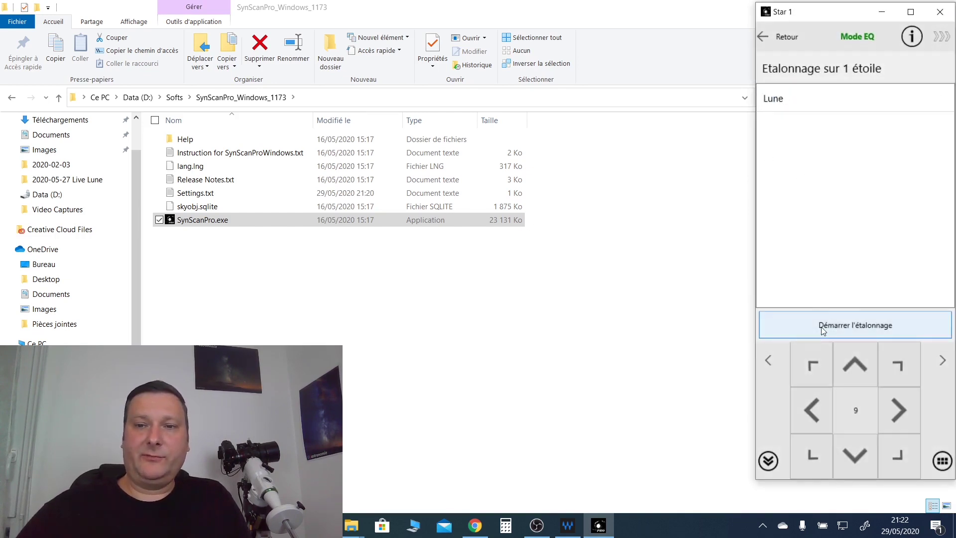
click(822, 329)
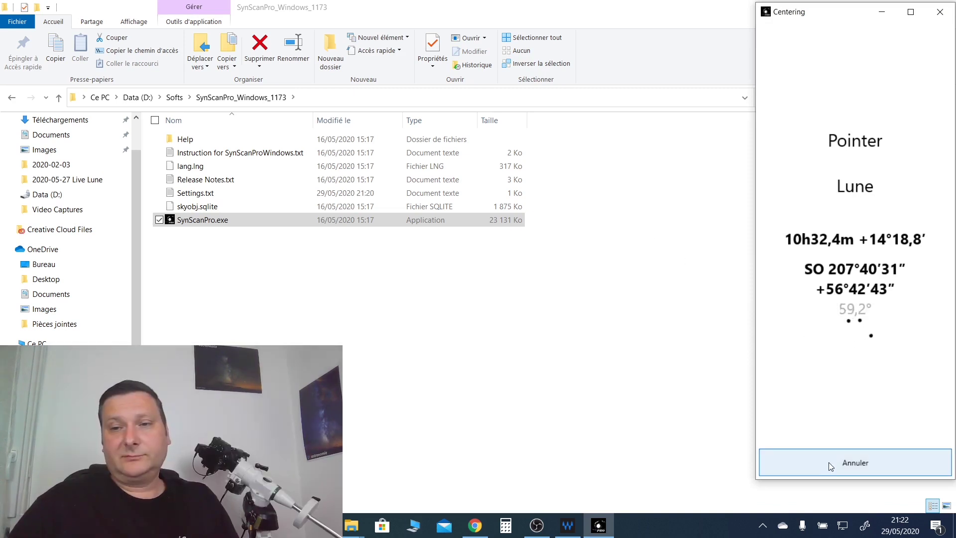
click(828, 462)
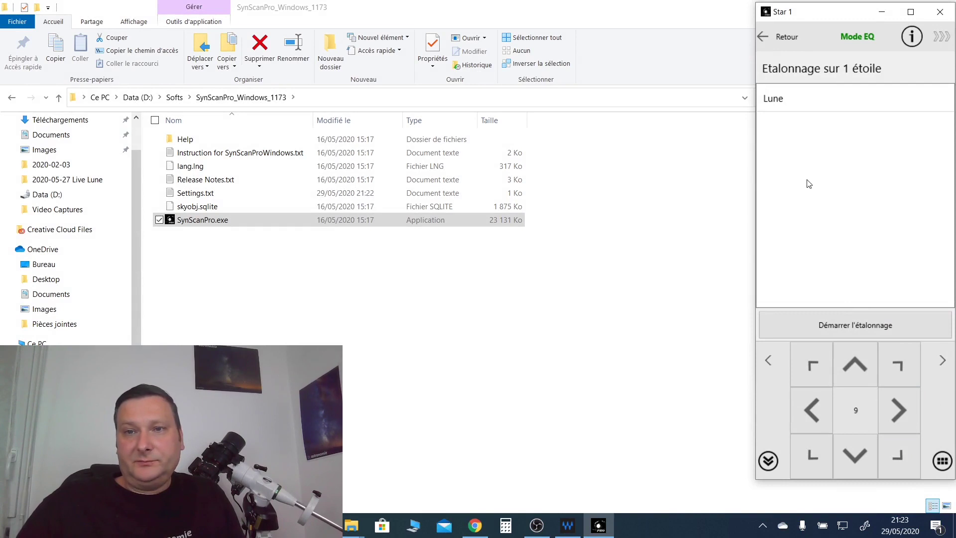
click(775, 37)
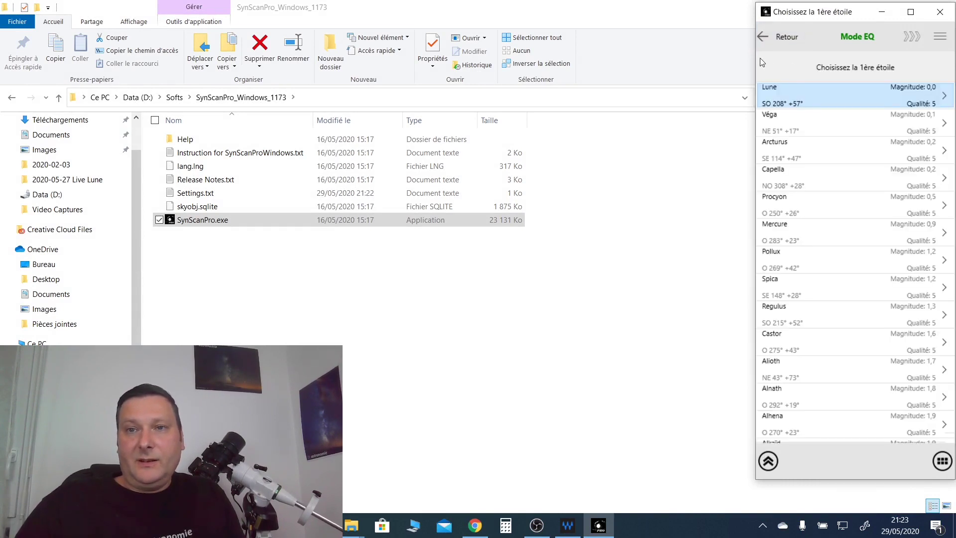
- Choose the Moon (Lune) as the alignment object and start the one-star alignment
click(799, 94)
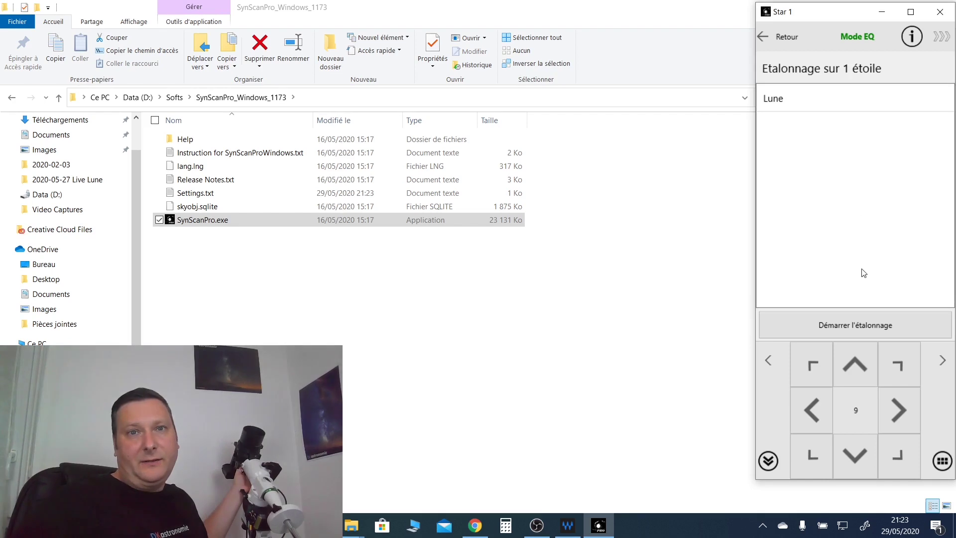
click(860, 330)
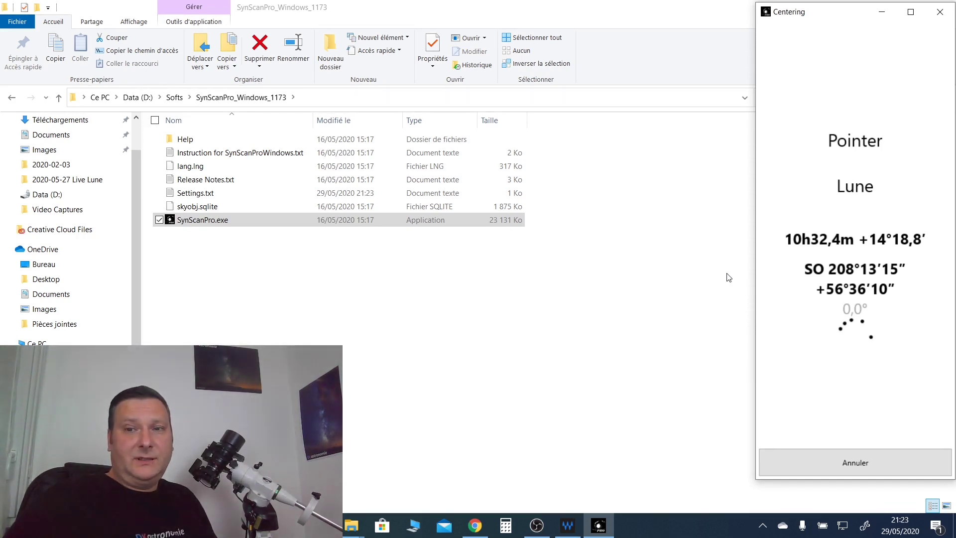
- Nudge the mount with the direction controls to centre the Moon, using speed 5 for the leftward move, and set the speed back to 9
click(854, 368)
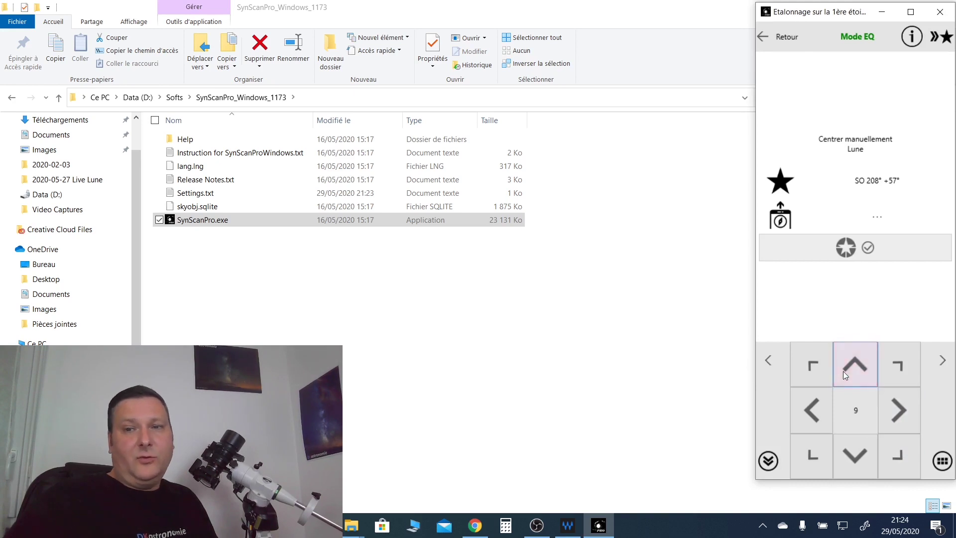
key(Right)
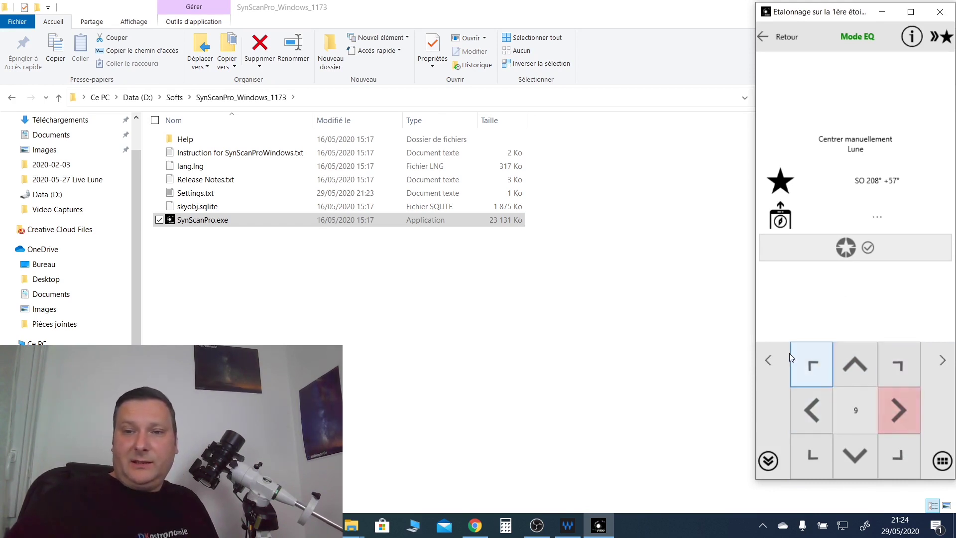
click(771, 359)
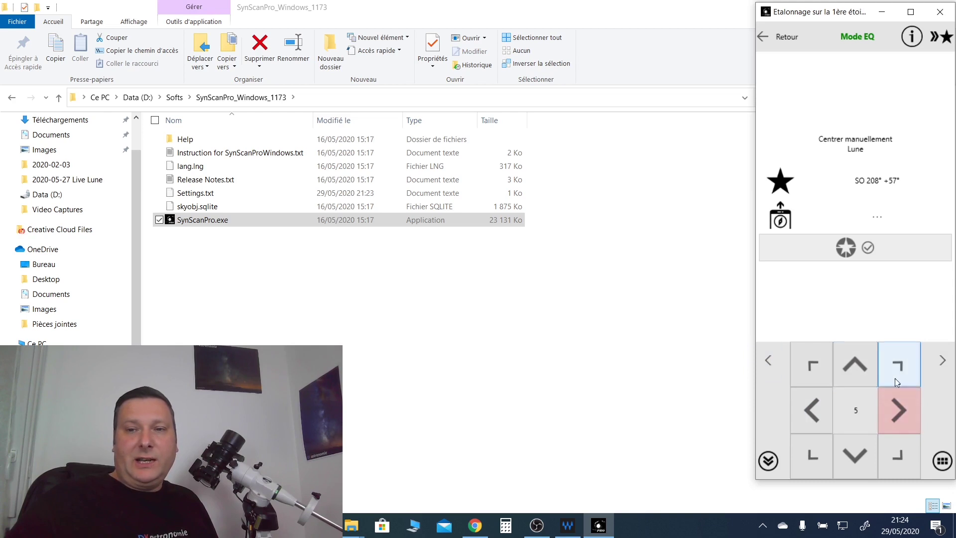
click(822, 402)
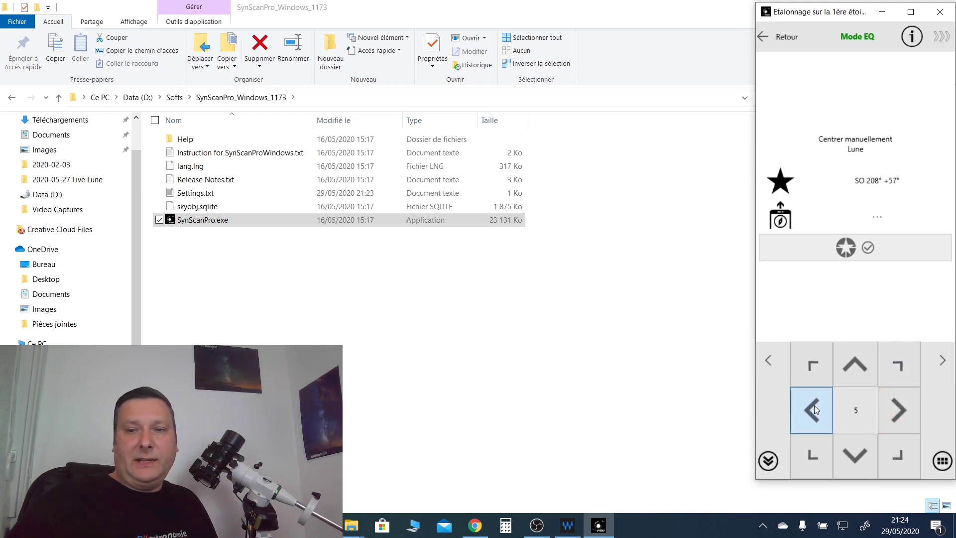
click(942, 363)
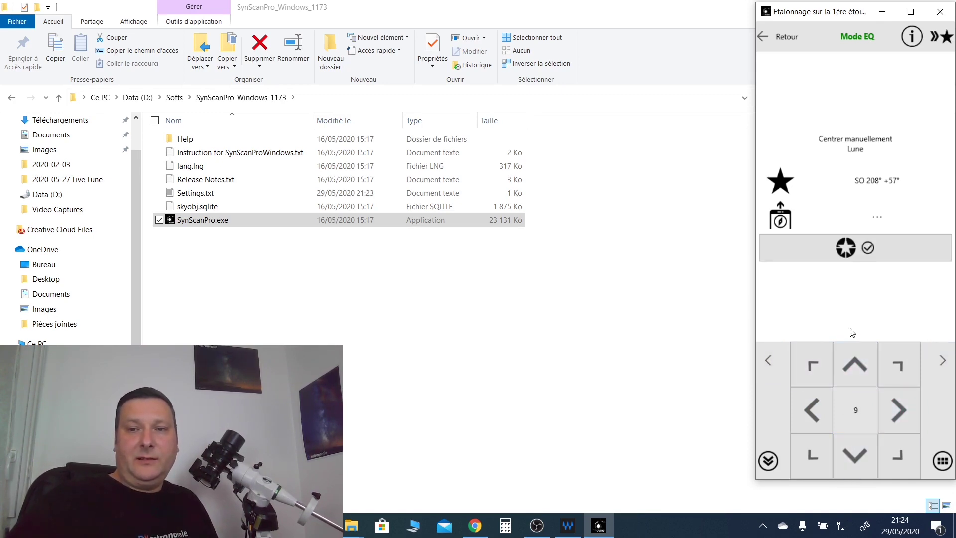
- Confirm the Moon's centring to complete the one-star alignment and return to the main menu
click(850, 251)
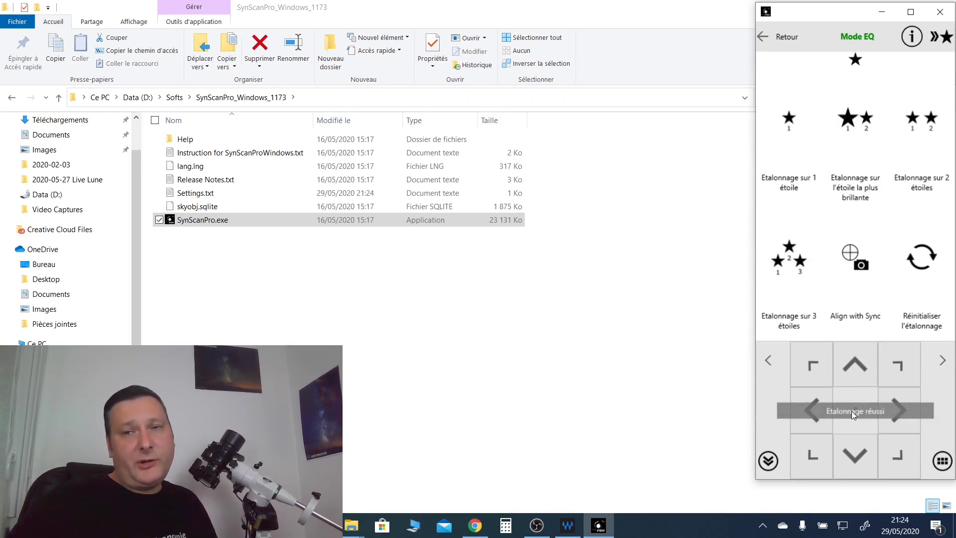
click(782, 39)
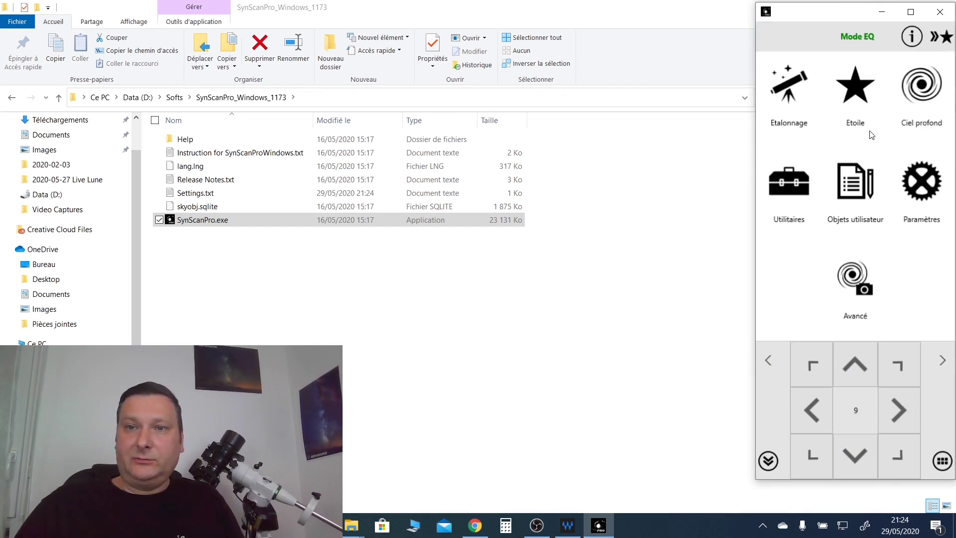
- Look through the solar system objects (Système Solaire) in the star category and return to the main menu
click(857, 107)
click(797, 116)
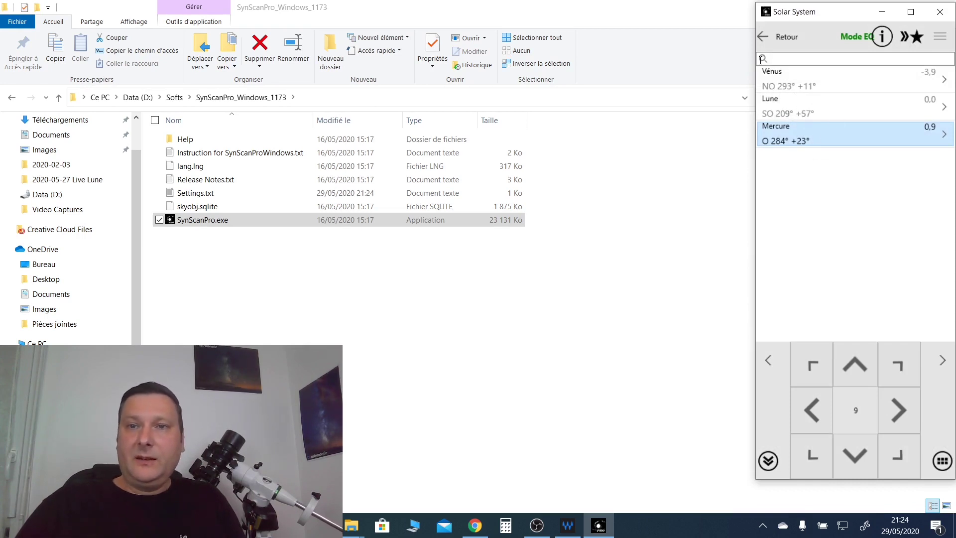
click(767, 42)
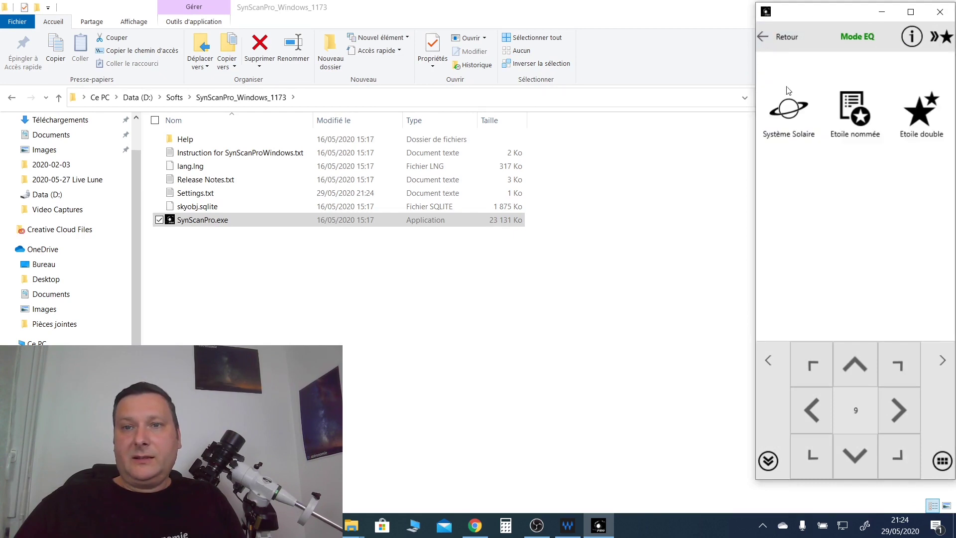
click(771, 37)
- Point the mount at Messier 65 from the deep-sky catalogue (Ciel profond), leaving the manual centring screen unconfirmed
click(921, 107)
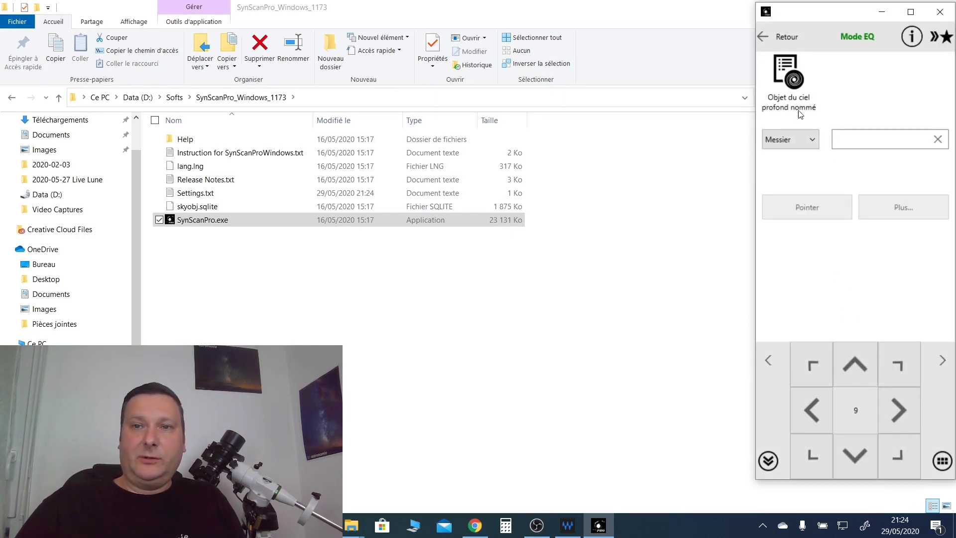
click(864, 139)
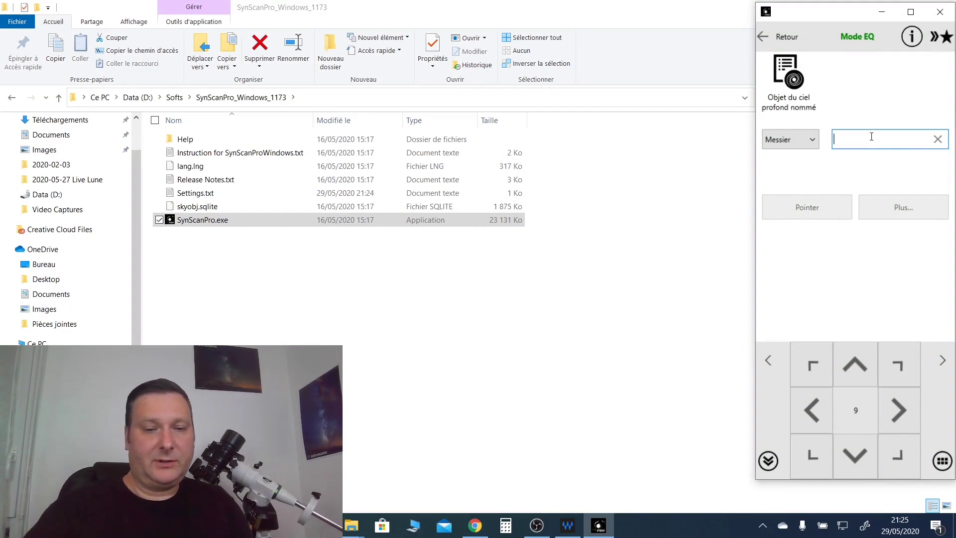
text(65)
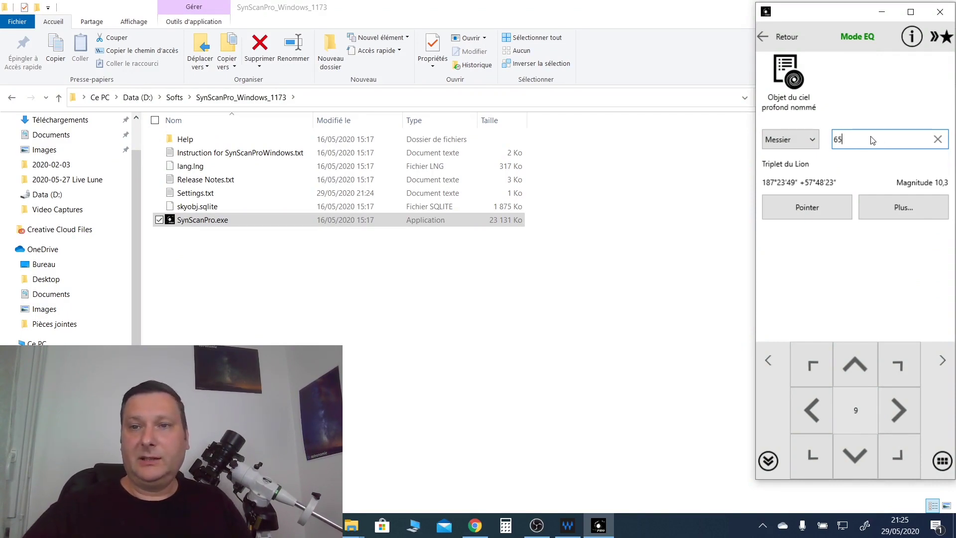
click(820, 208)
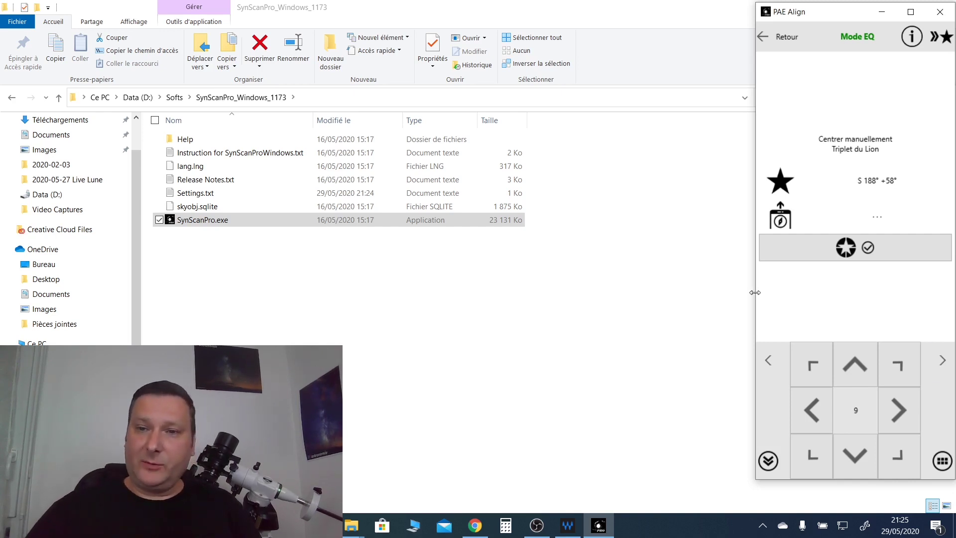
click(764, 42)
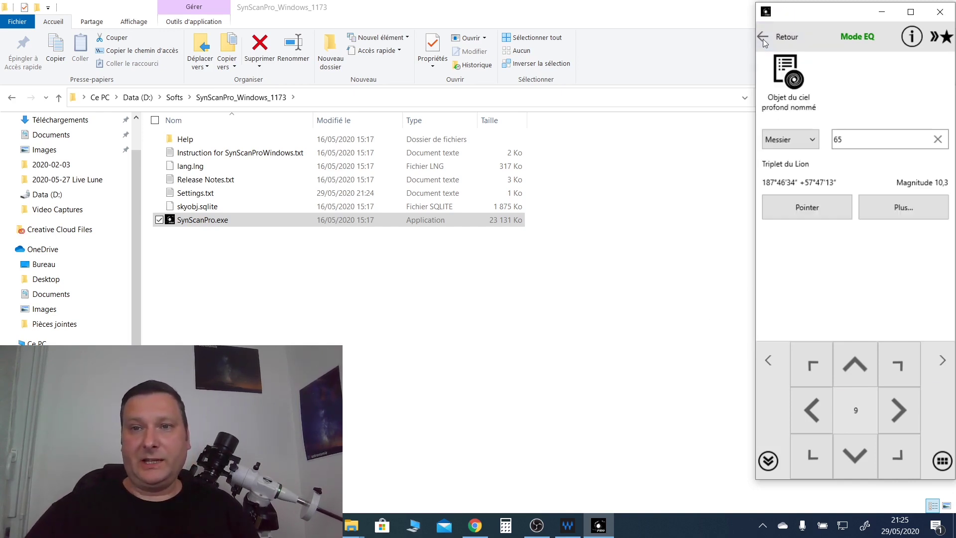
click(763, 42)
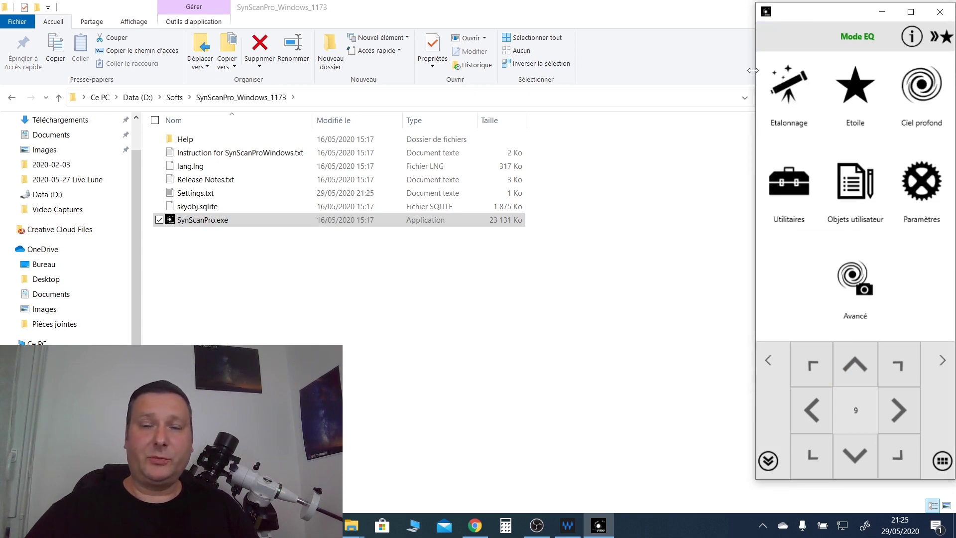
- Check the available deep-sky catalogues and search the named deep-sky objects for "TRIP"
click(919, 97)
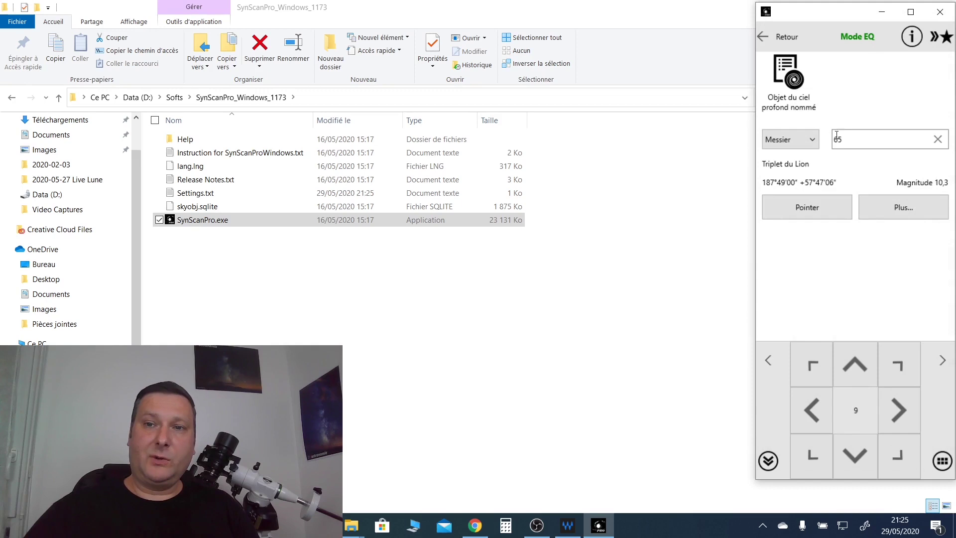
click(811, 143)
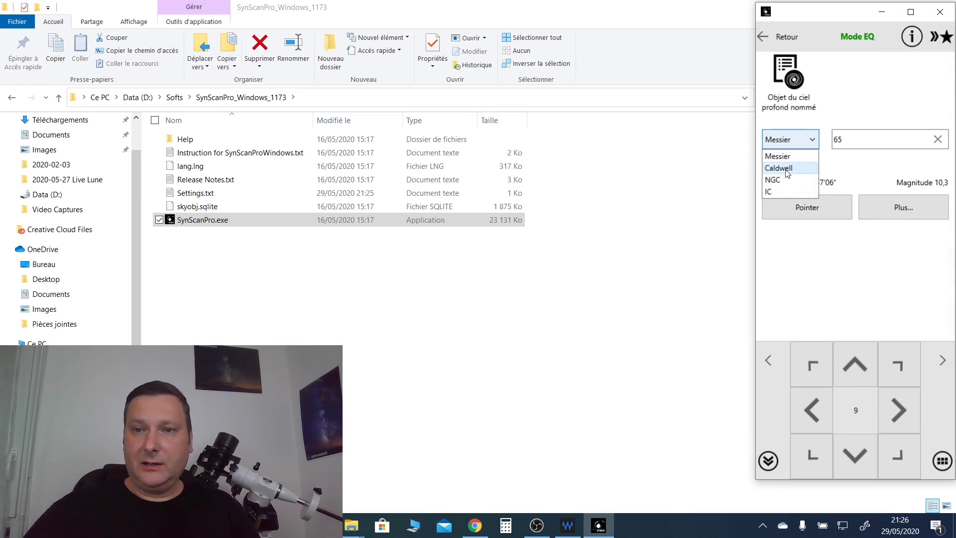
click(784, 90)
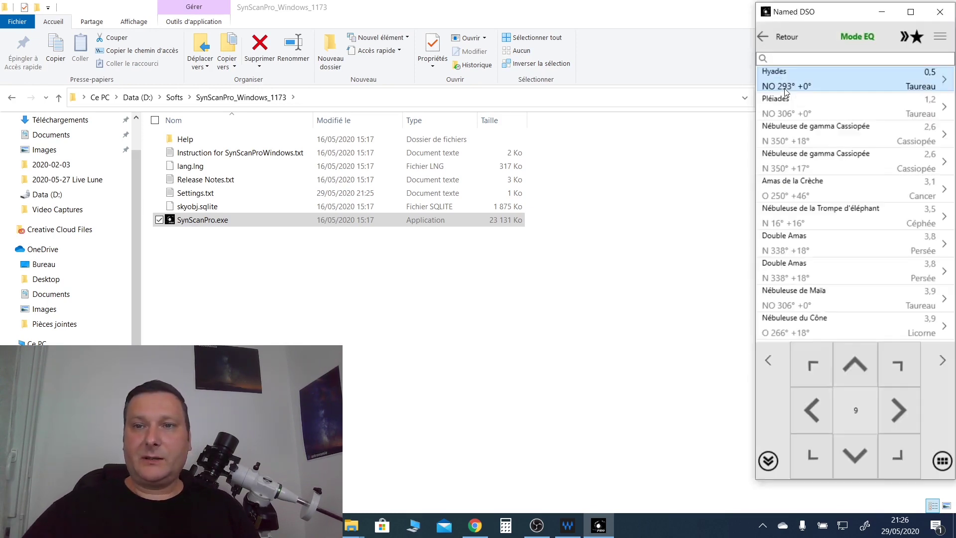
click(785, 57)
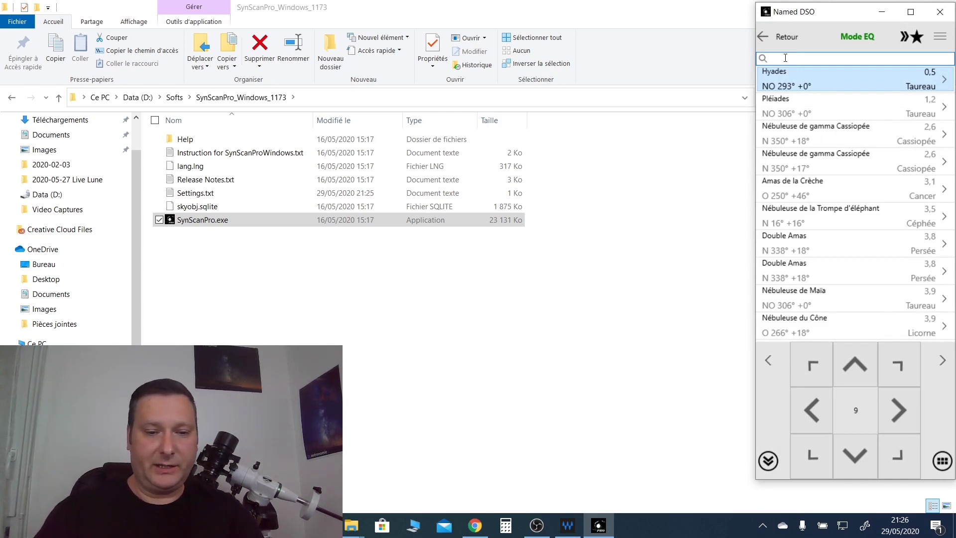
text(TRIP)
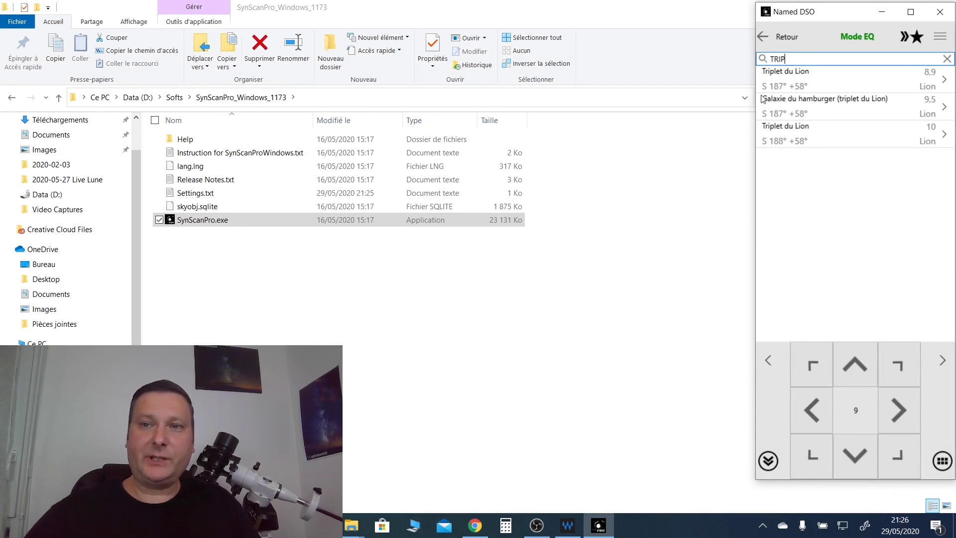
- Examine the object details of the first and last Triplet du Lion entries, returning to the filtered list
click(796, 81)
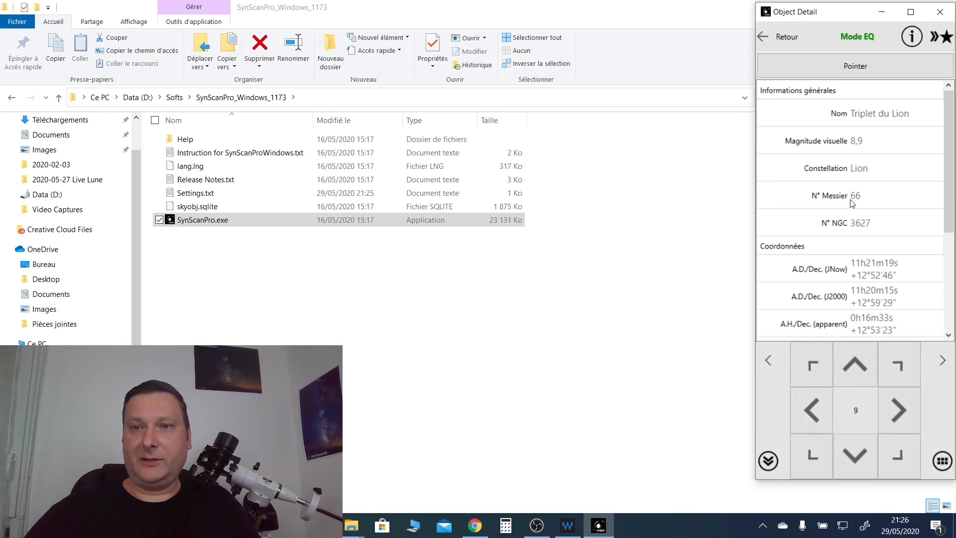
click(760, 40)
click(809, 130)
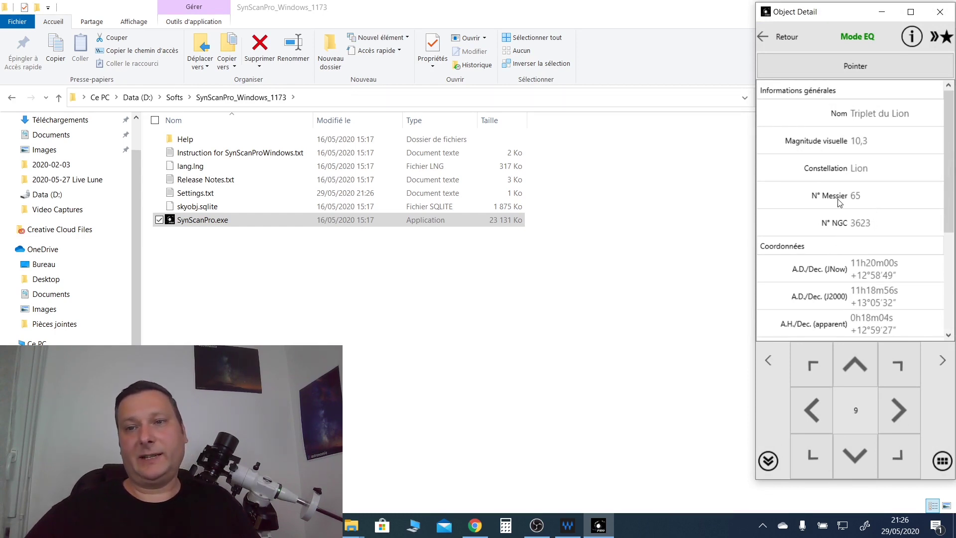
click(765, 37)
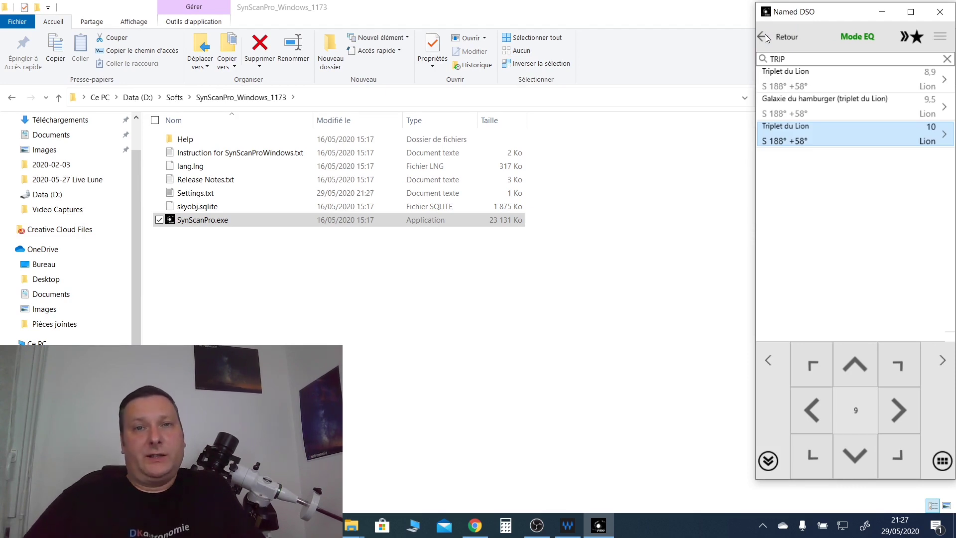